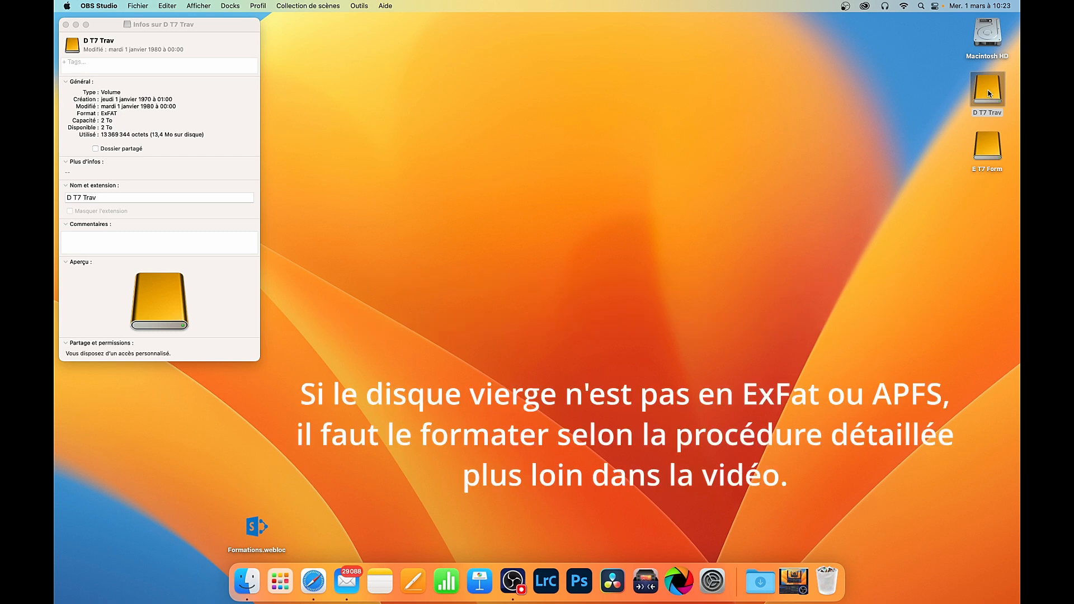
Open the D T7 Trav drive, move its window over the info window, and display the Maxtor drive's information.
double_click(986, 90)
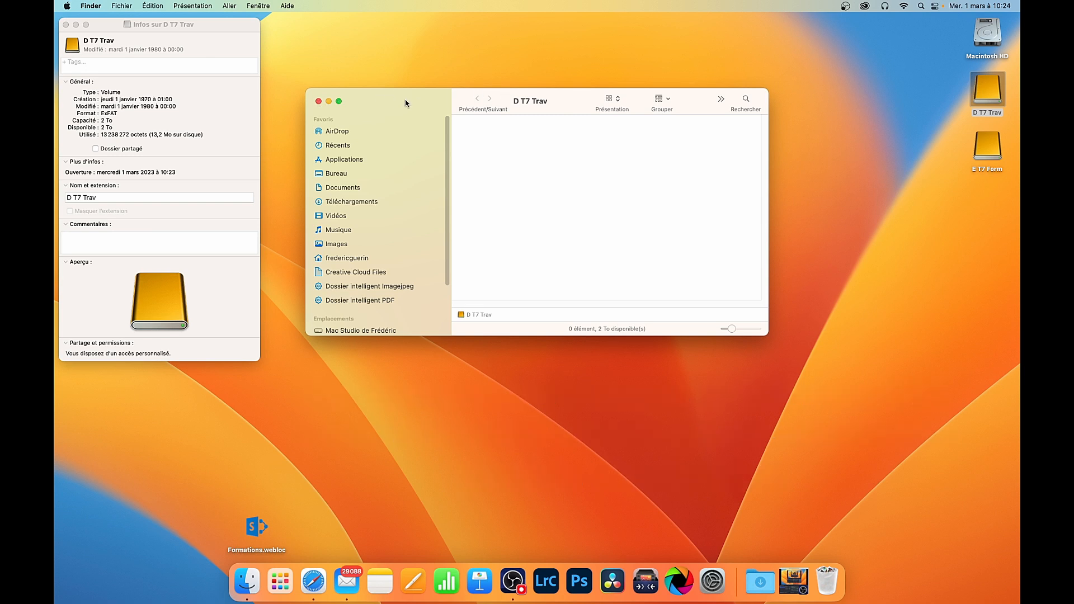
left_click_drag(405, 103, 217, 42)
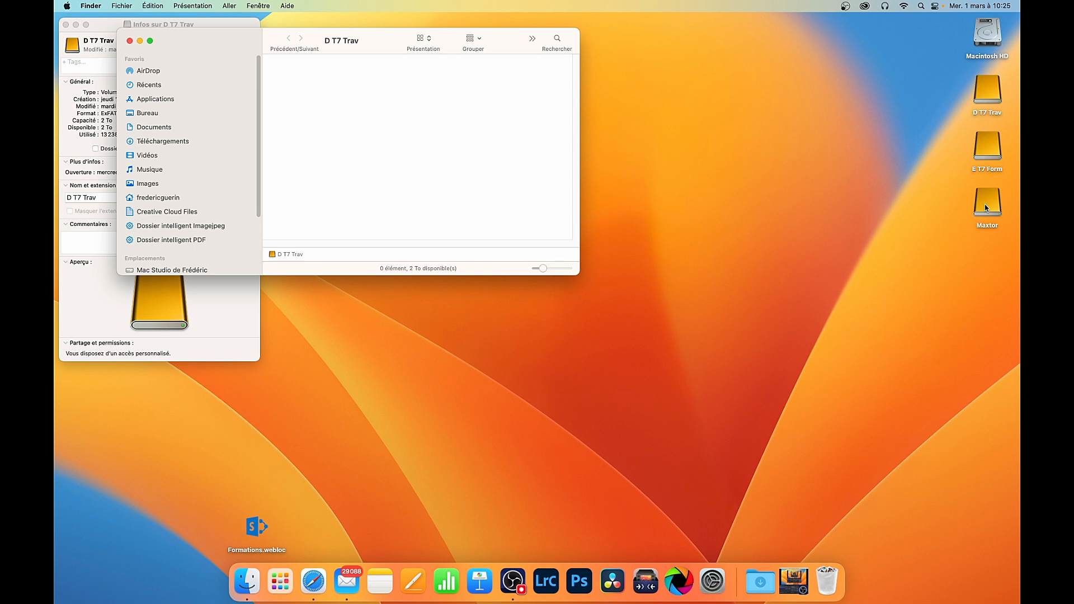
right_click(985, 208)
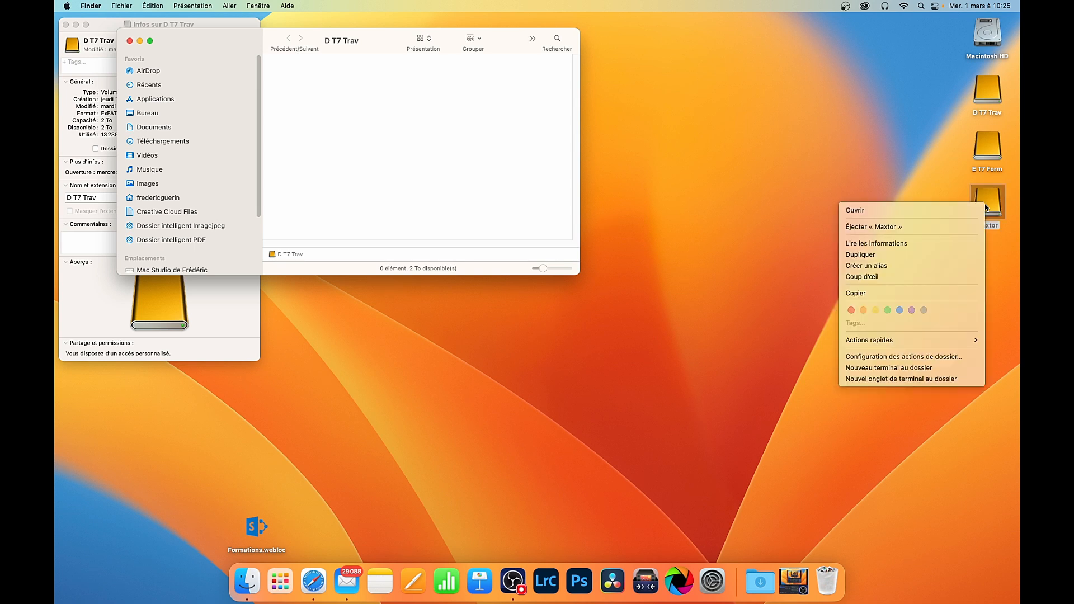
left_click(921, 244)
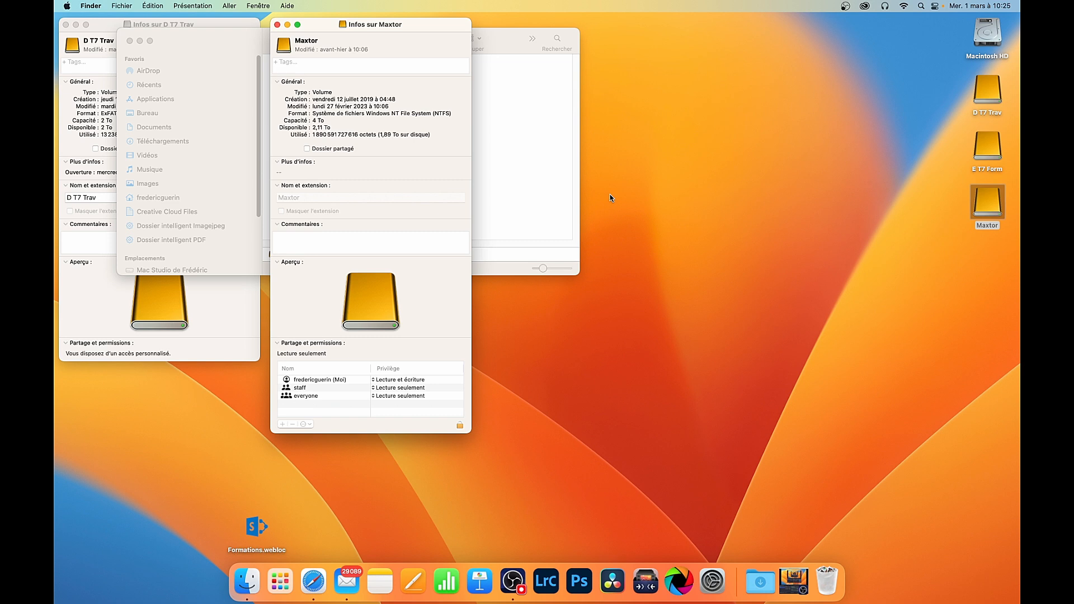
Open the Maxtor drive and look through its folders.
left_click(988, 207)
double_click(988, 207)
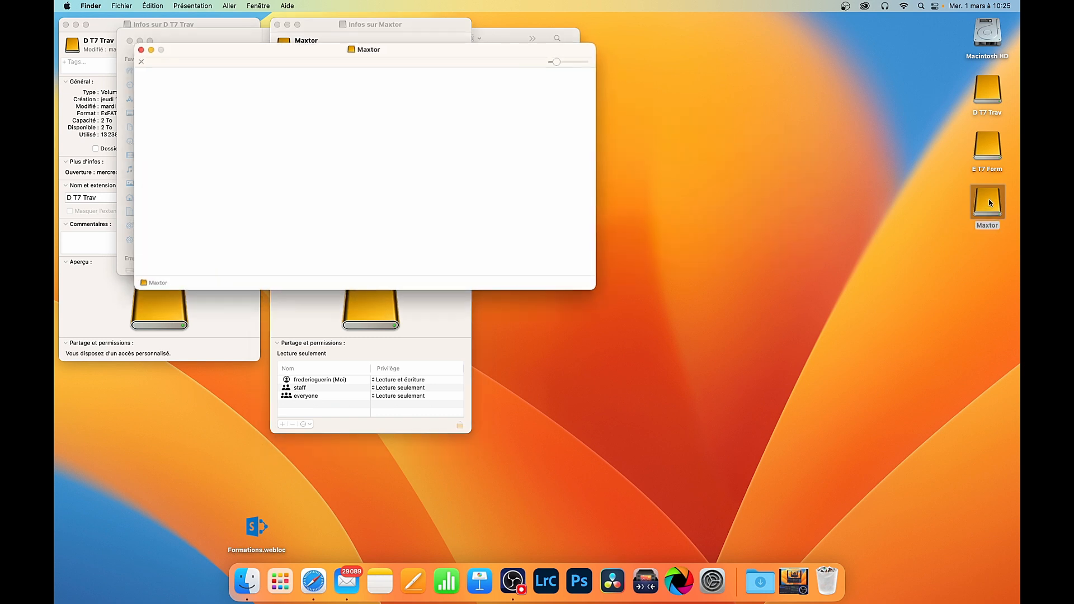
scroll(269, 149, "down", 4)
scroll(290, 150, "up", 4)
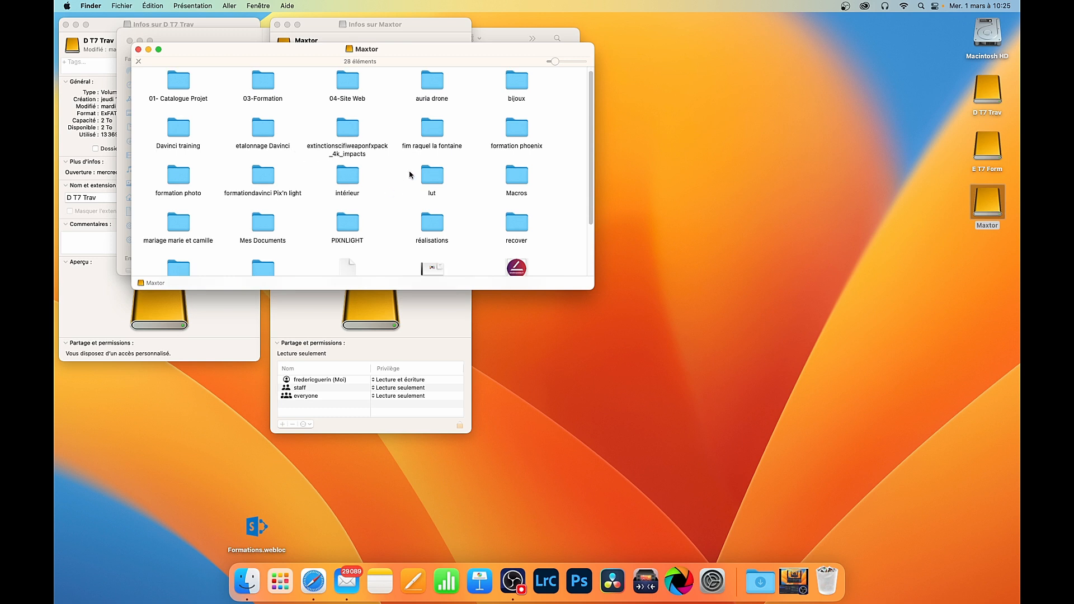
scroll(403, 161, "down", 3)
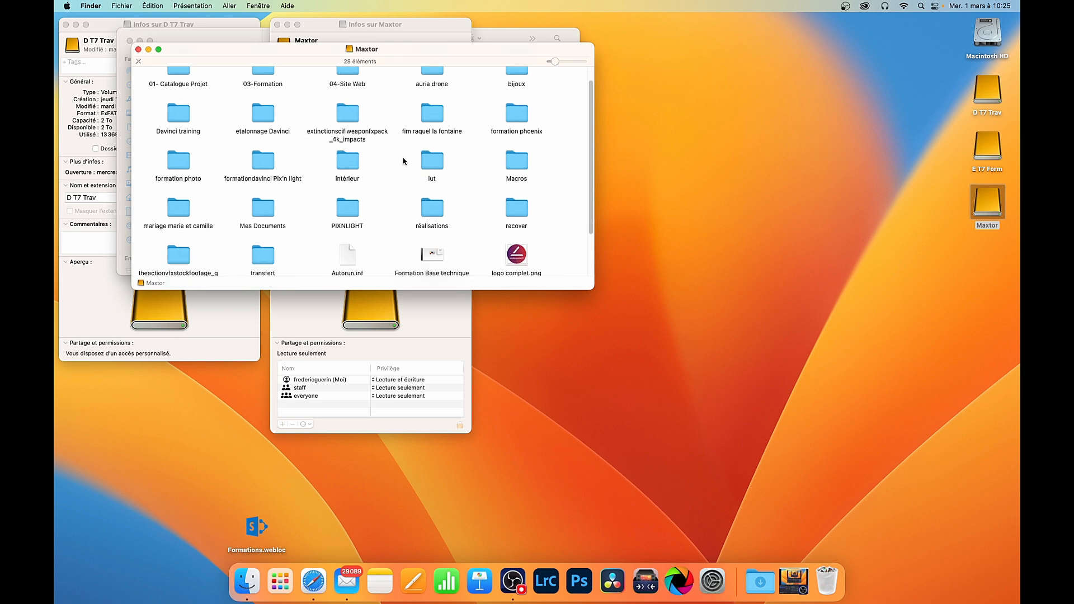
scroll(404, 161, "up", 4)
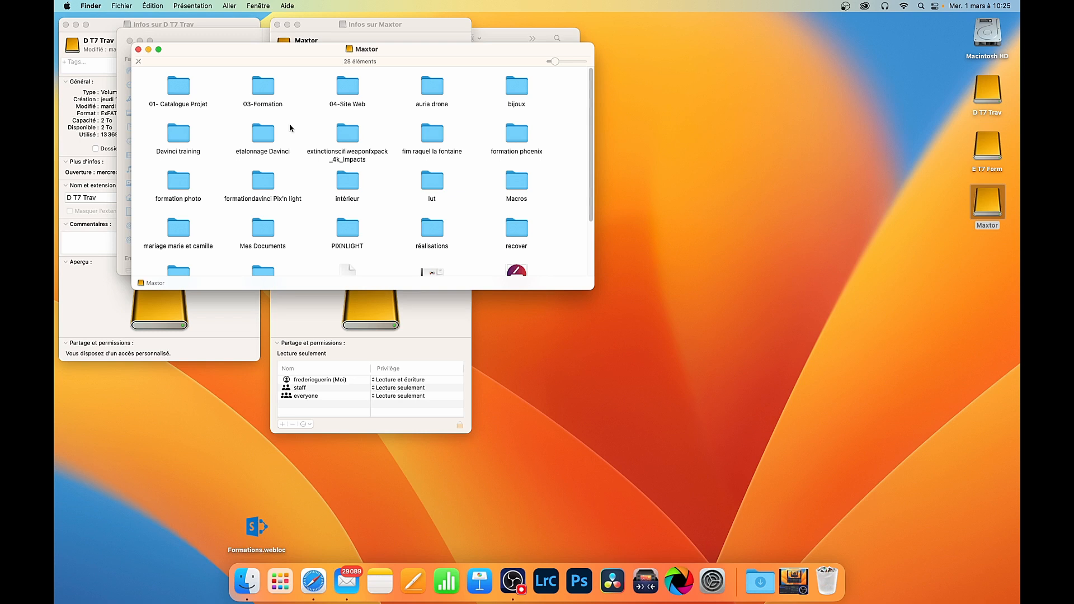
Place the Maxtor window next to the D T7 Trav window and copy 23 items from Maxtor to D T7 Trav.
left_click_drag(398, 56, 725, 203)
left_click(495, 84)
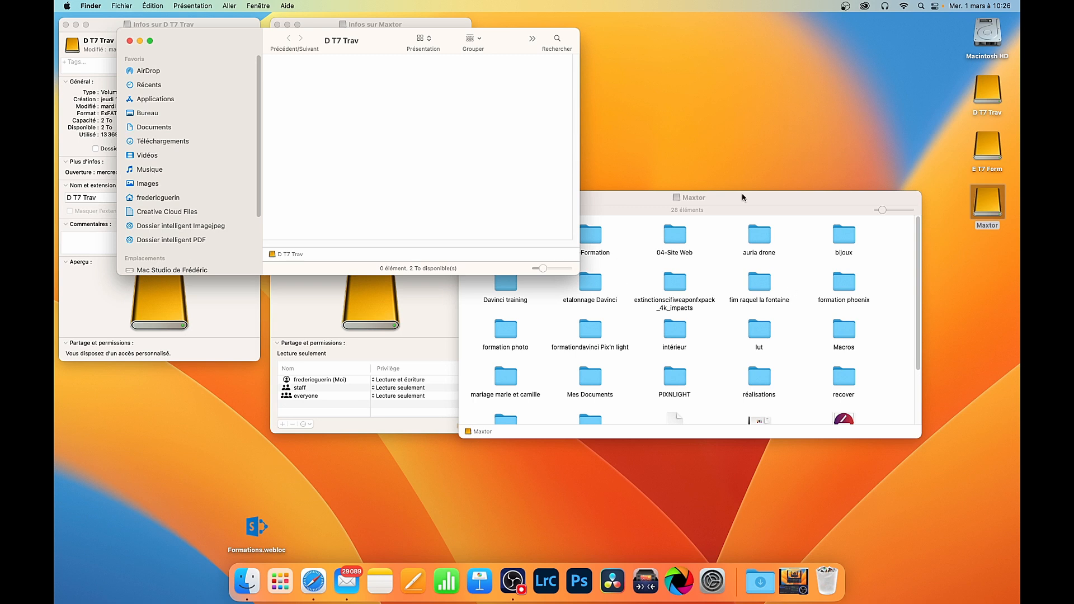
left_click_drag(759, 202, 771, 156)
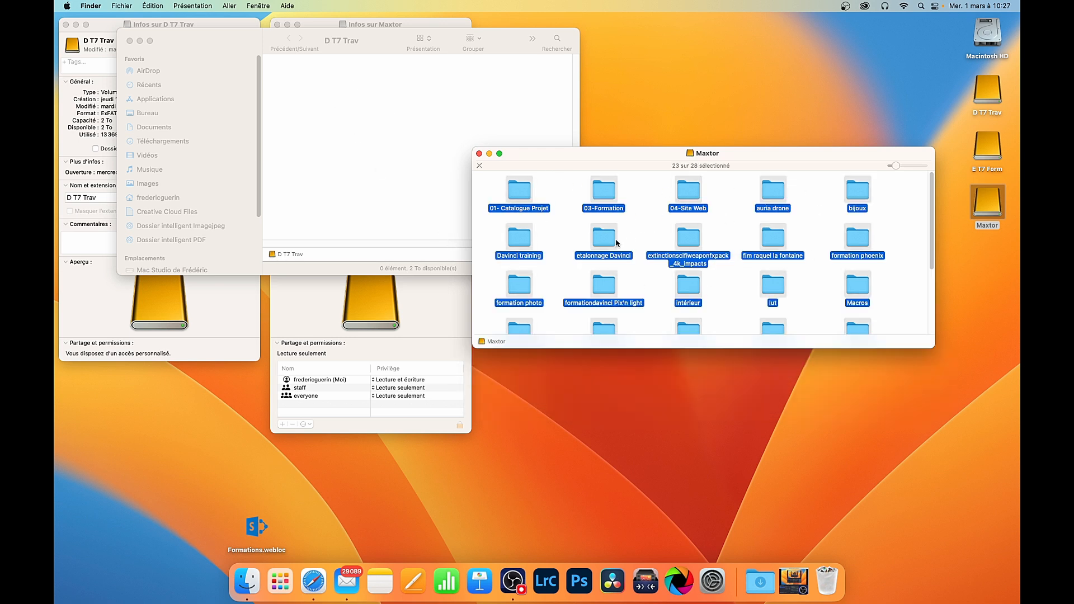
left_click_drag(575, 160, 593, 154)
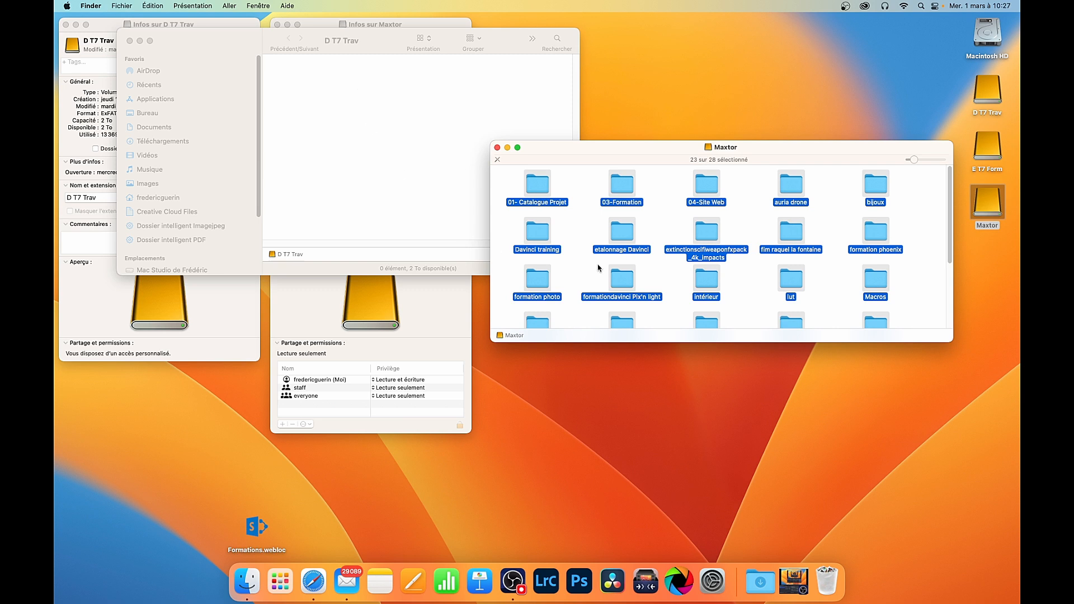
left_click_drag(537, 188, 345, 109)
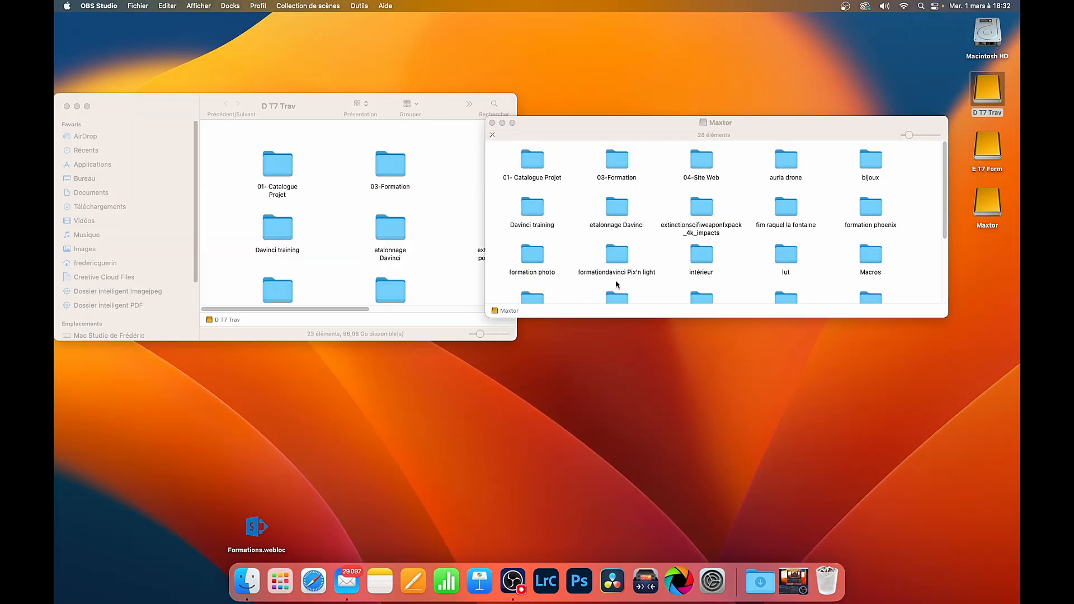
Arrange the Maxtor and D T7 Trav windows side by side to compare the copied folders with the originals.
left_click_drag(591, 131, 591, 149)
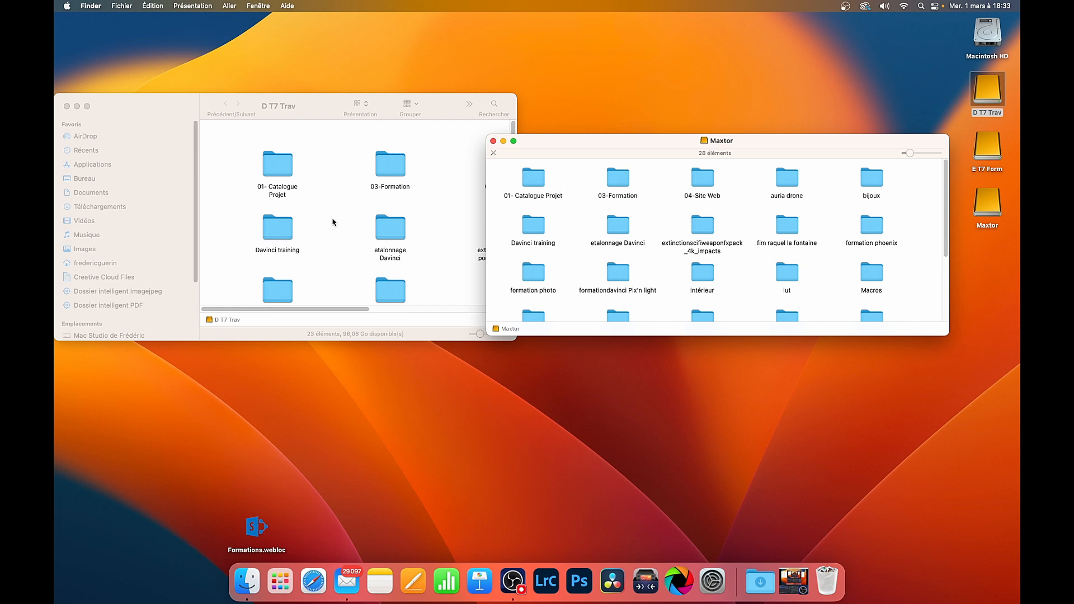
left_click_drag(171, 108, 167, 149)
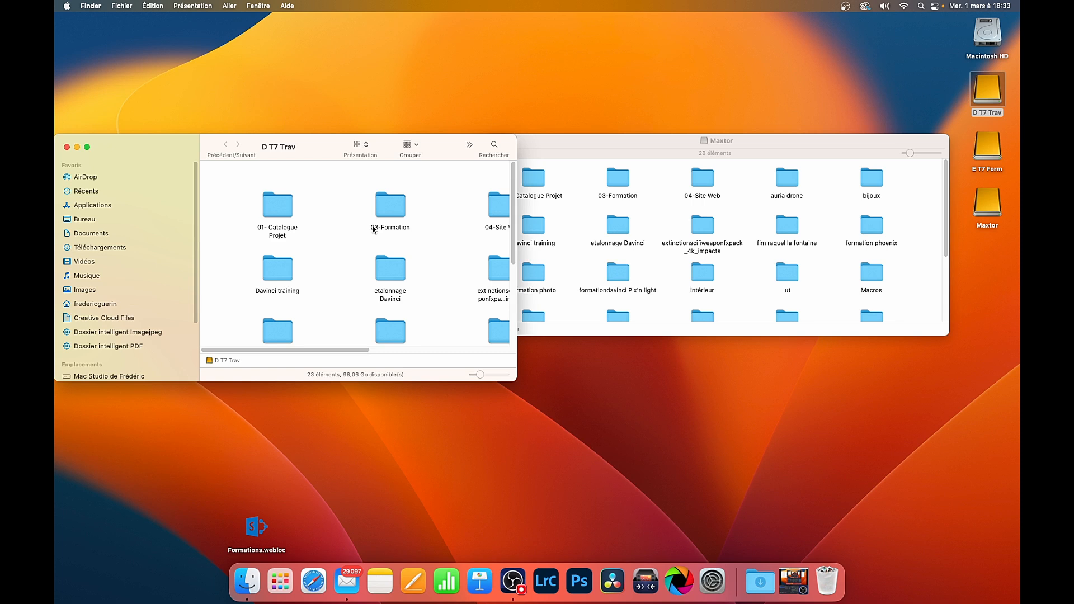
left_click(642, 148)
left_click_drag(642, 148, 656, 183)
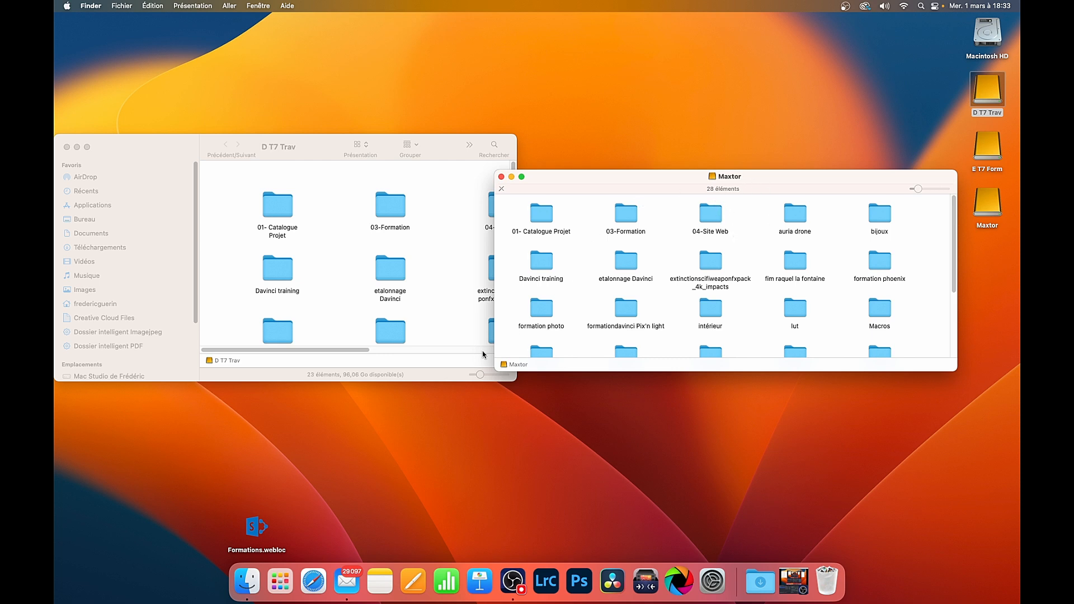
Search the installed applications in Launchpad for "disk" and open Utilitaire de disque.
left_click(281, 584)
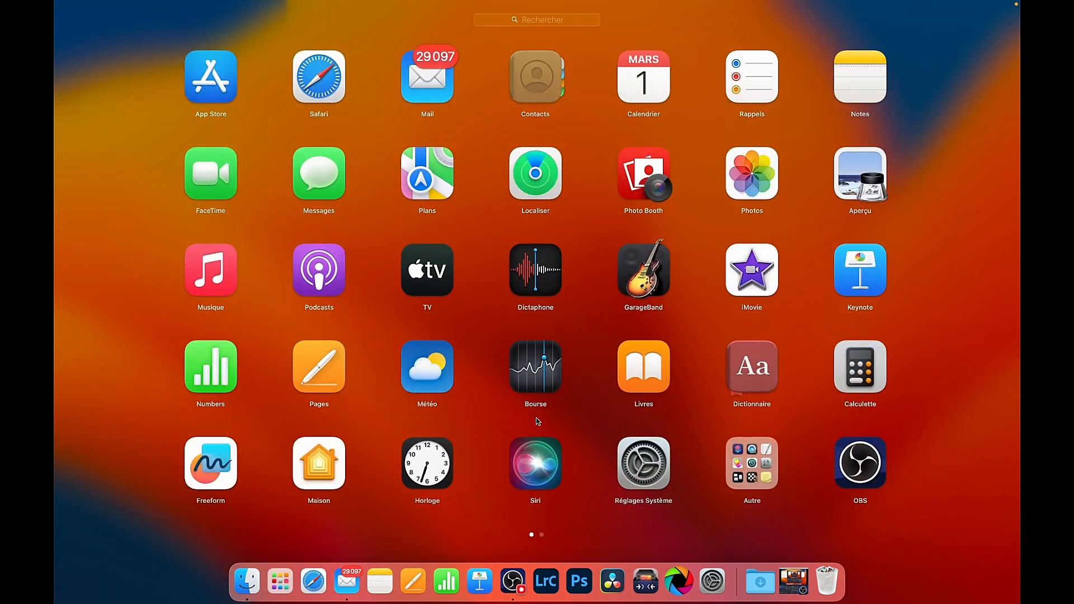
left_click(539, 22)
type("disk")
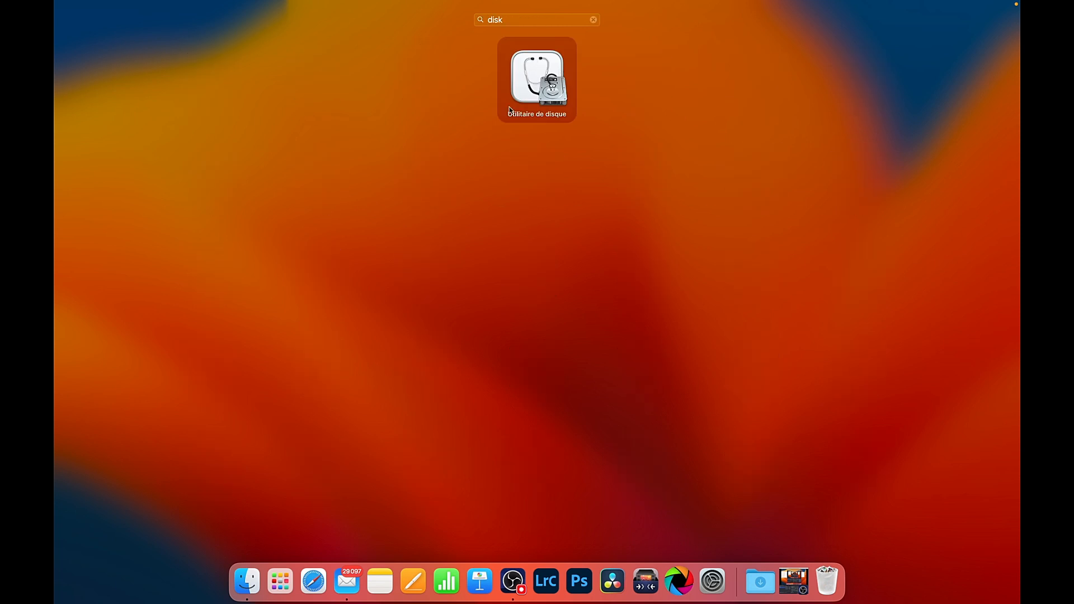
left_click(540, 87)
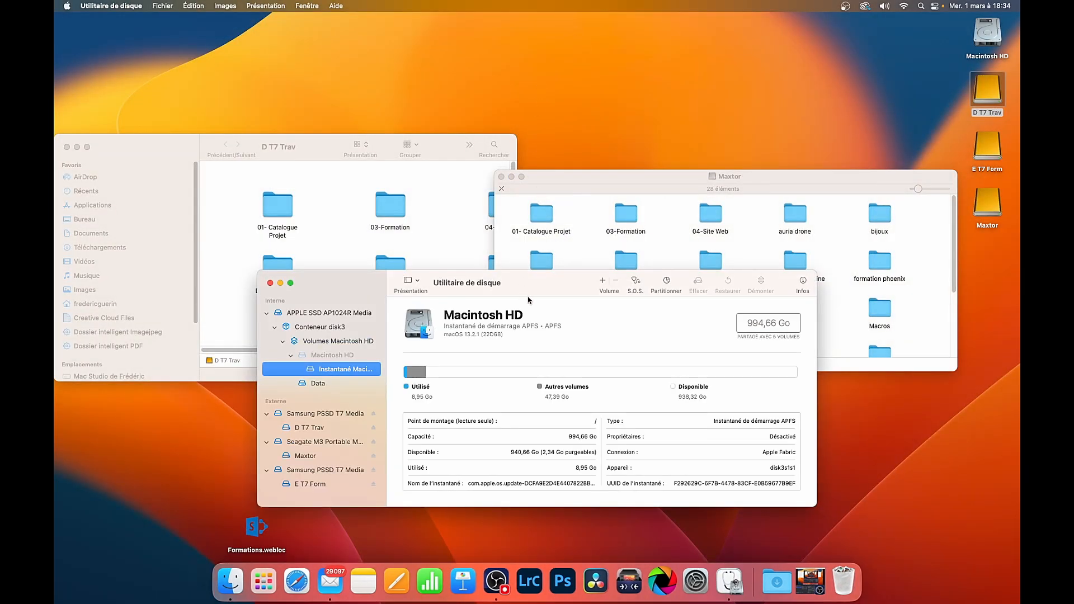
Select the external Seagate M3 Portable Media disk itself, above its Maxtor volume, and open its erase settings.
left_click(327, 443)
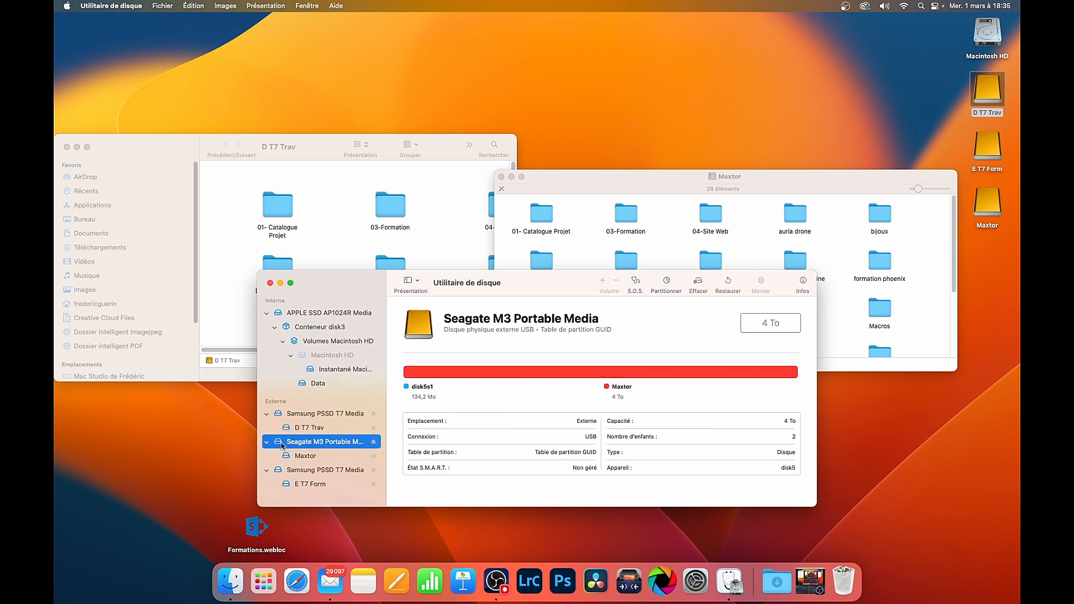
left_click(309, 457)
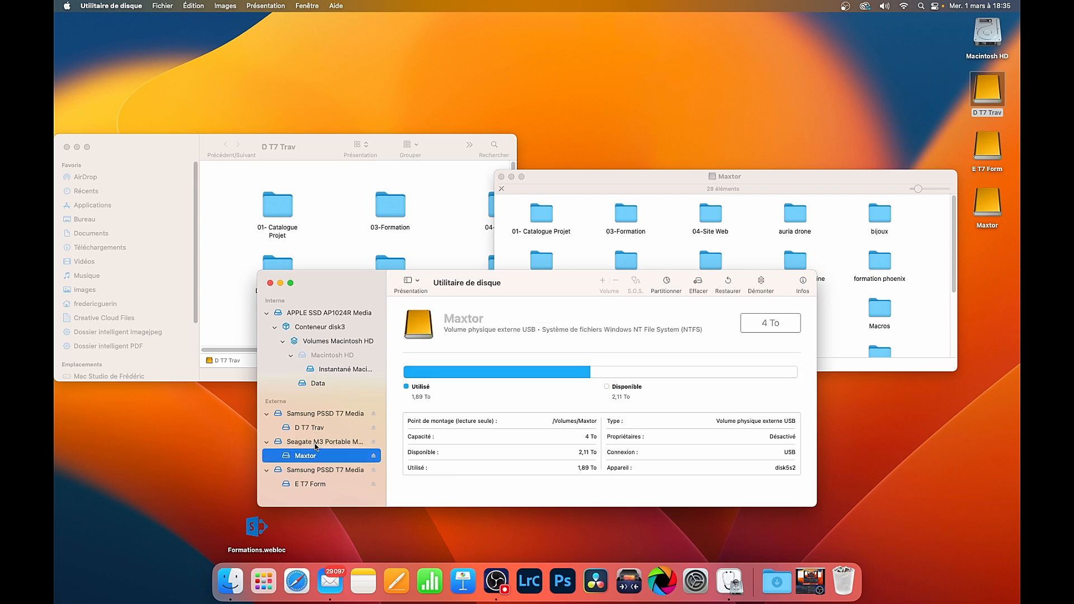
left_click(317, 443)
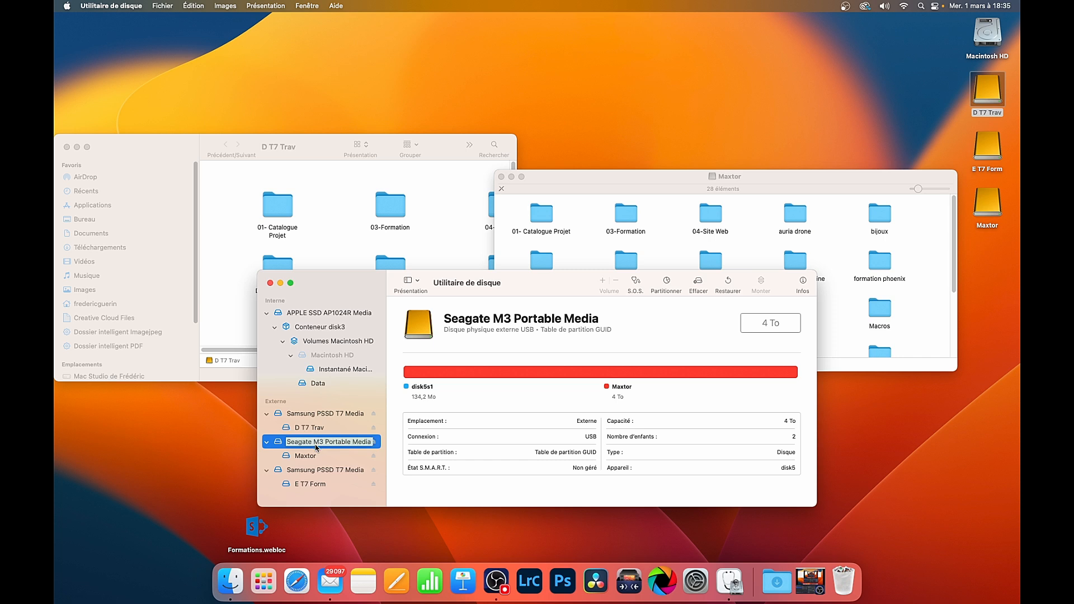
left_click(697, 287)
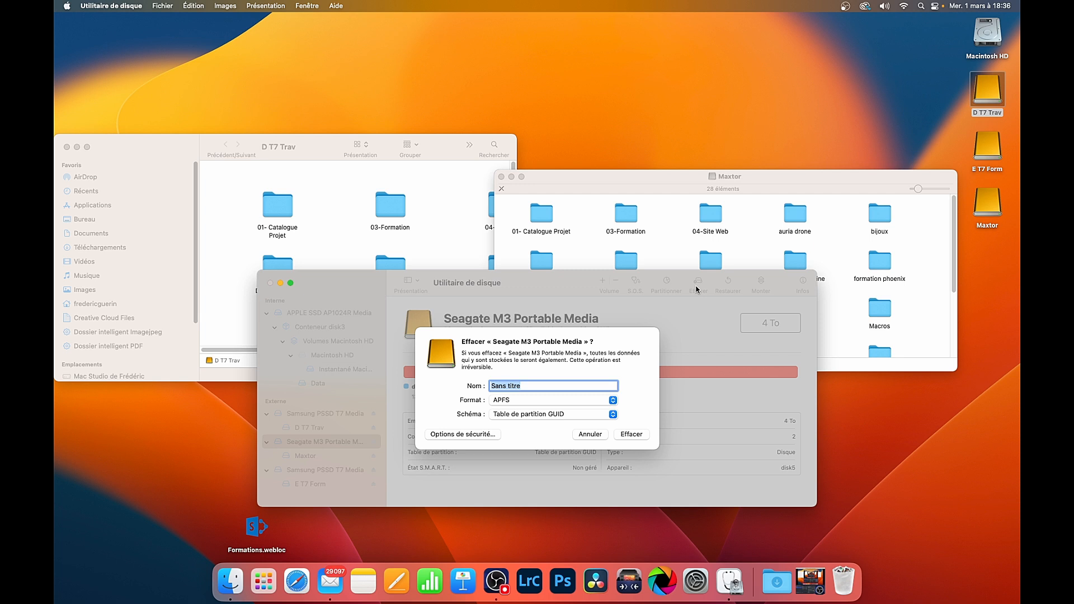
Set the new volume's name to "Photo save" and its format to ExFAT.
type("Photo sauvegarde")
left_click(613, 401)
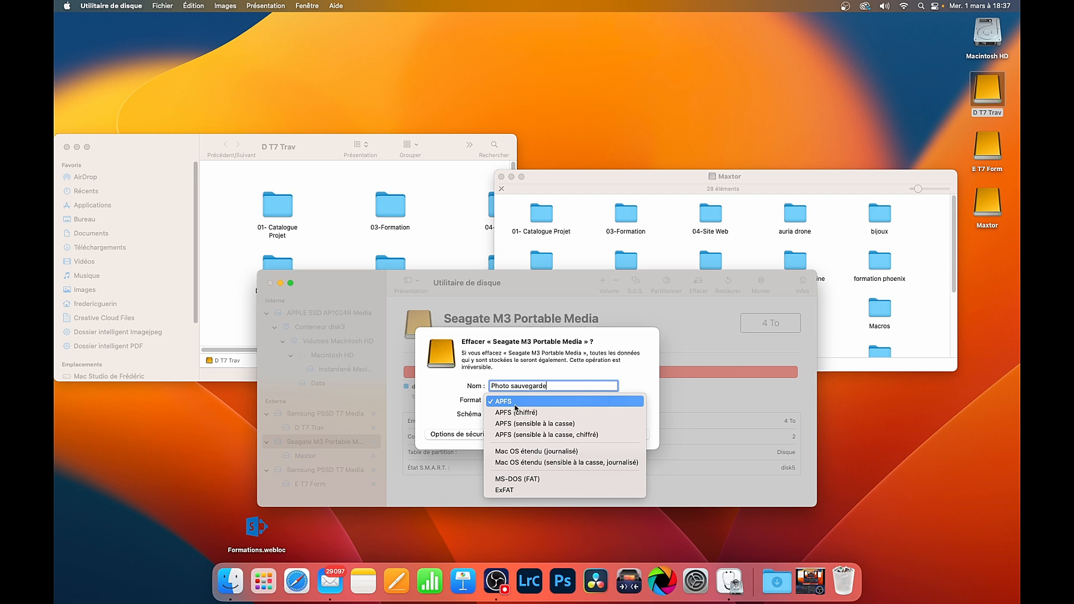
left_click(510, 490)
key("BackSpace")
key("BackSpace")
key("BackSpace")
key("BackSpace")
key("BackSpace")
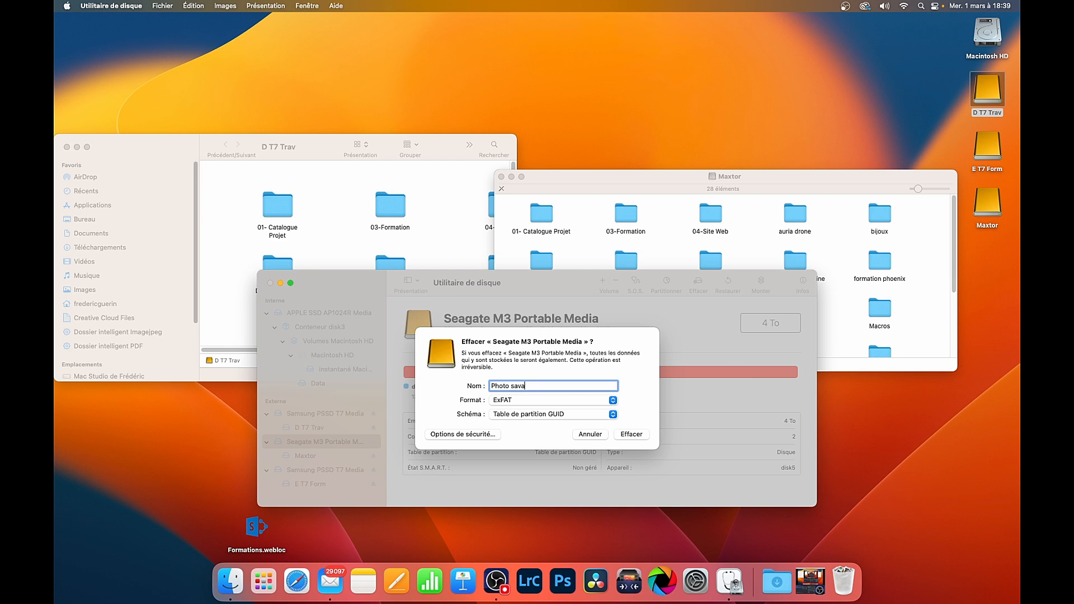
key("BackSpace")
type("e")
Keep the Table de partition GUID scheme and erase the Seagate disk.
left_click(614, 416)
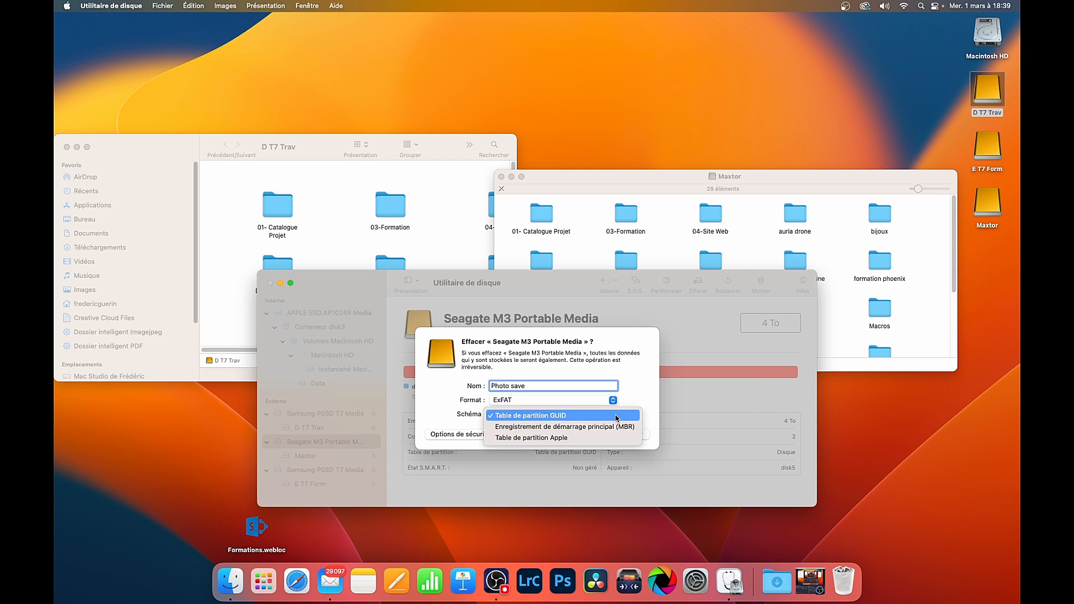
left_click(616, 416)
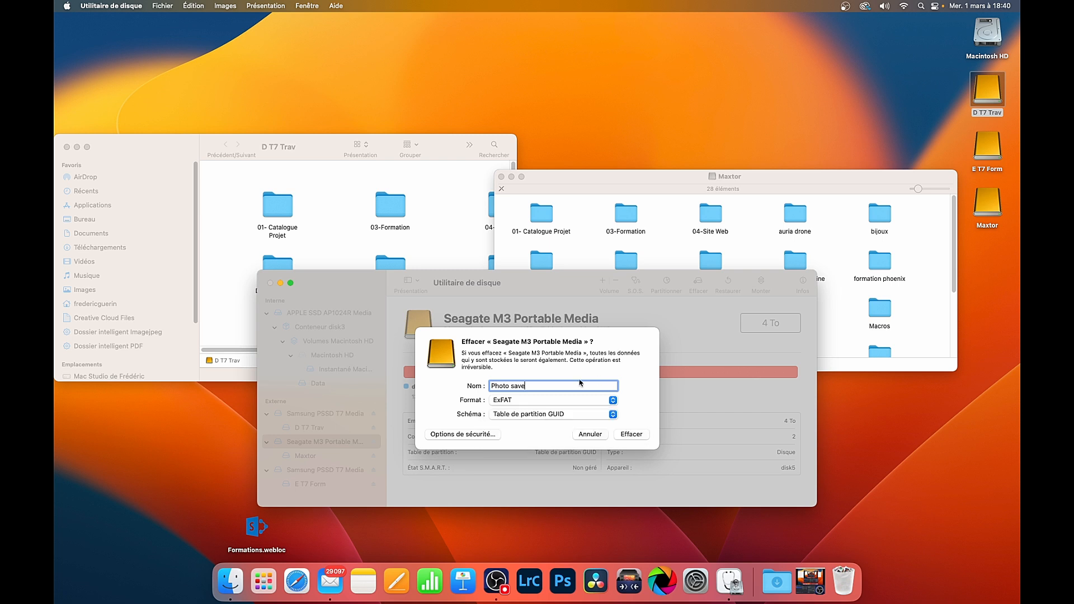
left_click(632, 434)
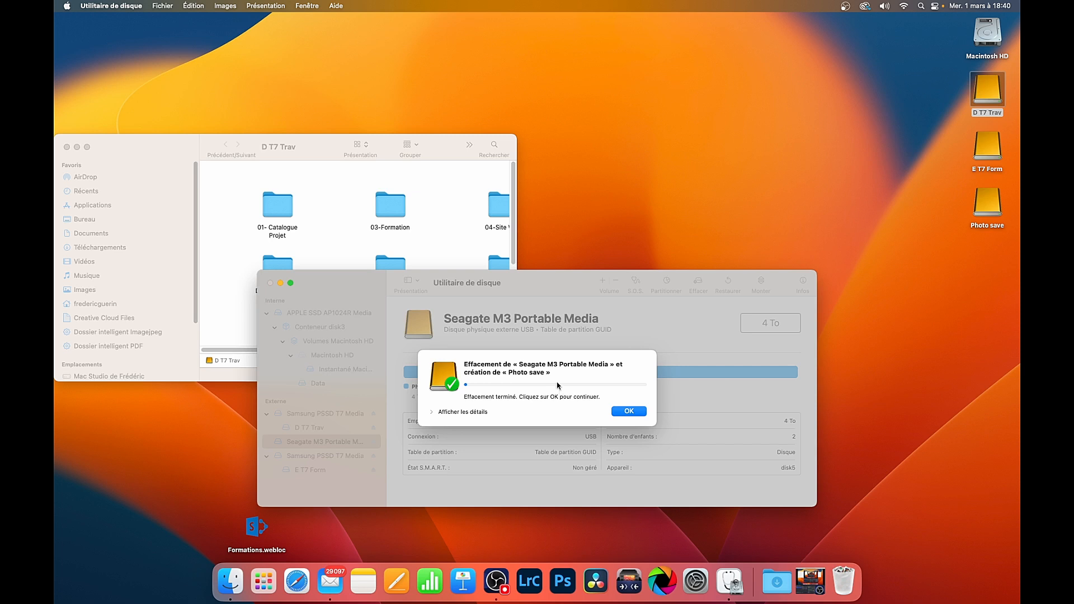
left_click(628, 413)
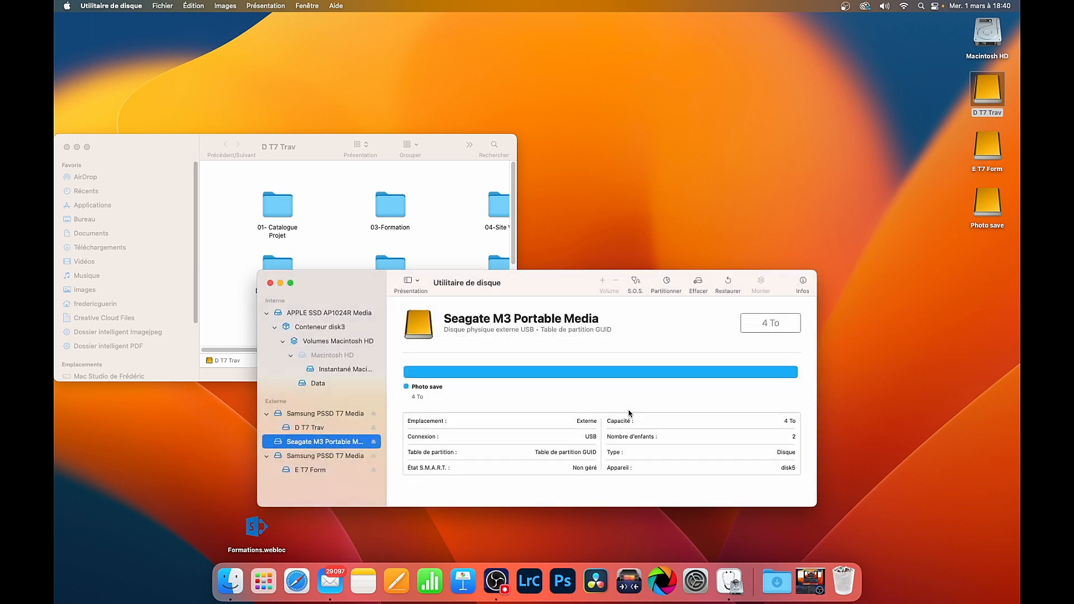
Display the Photo save drive's information to check its format, and close the info window and Utilitaire de disque.
right_click(982, 207)
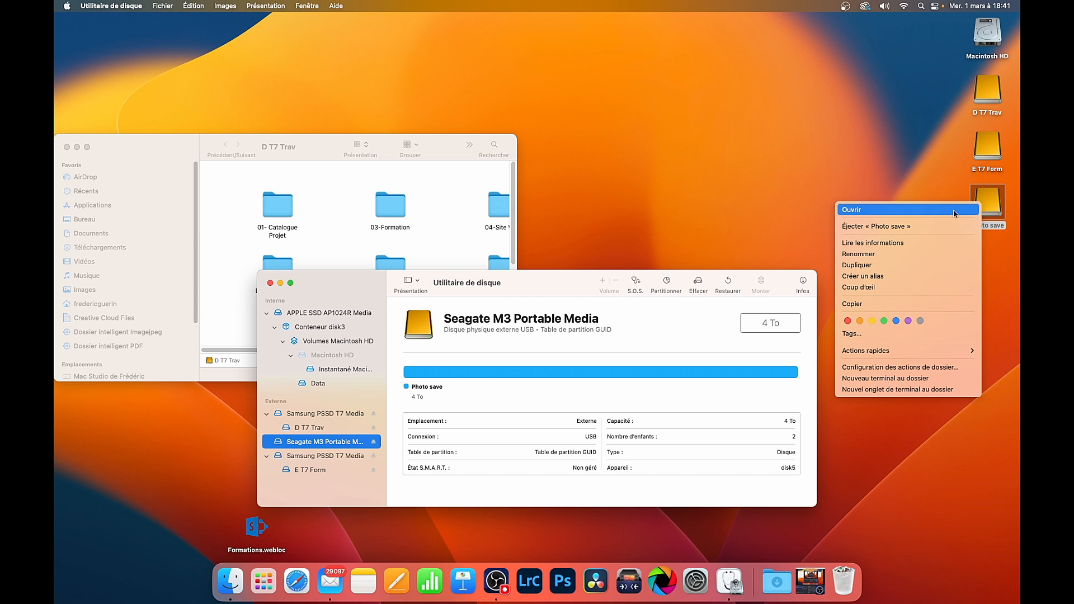
left_click(920, 245)
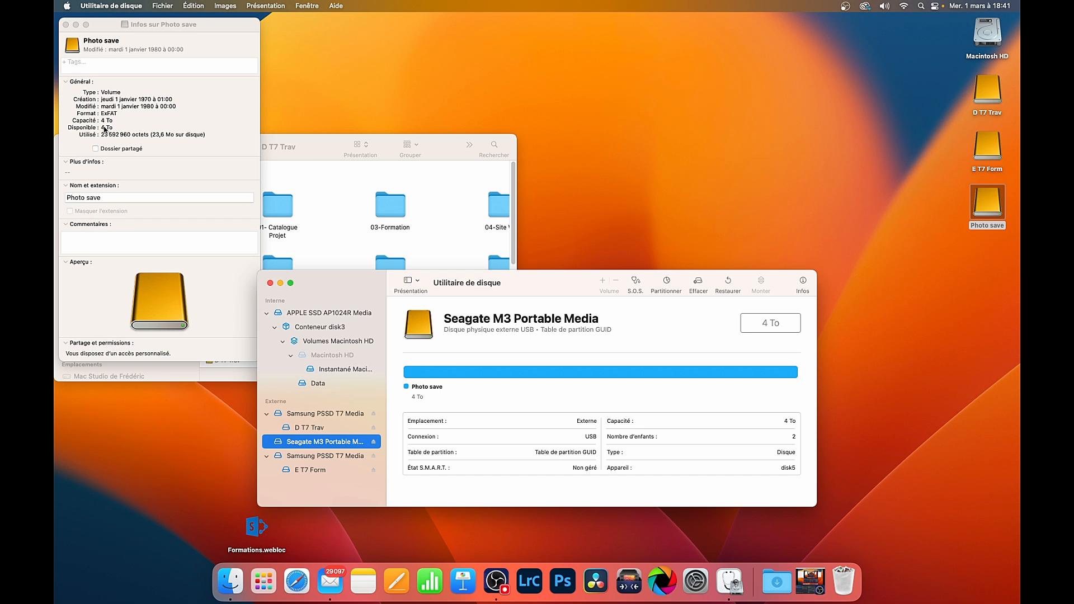
left_click(65, 25)
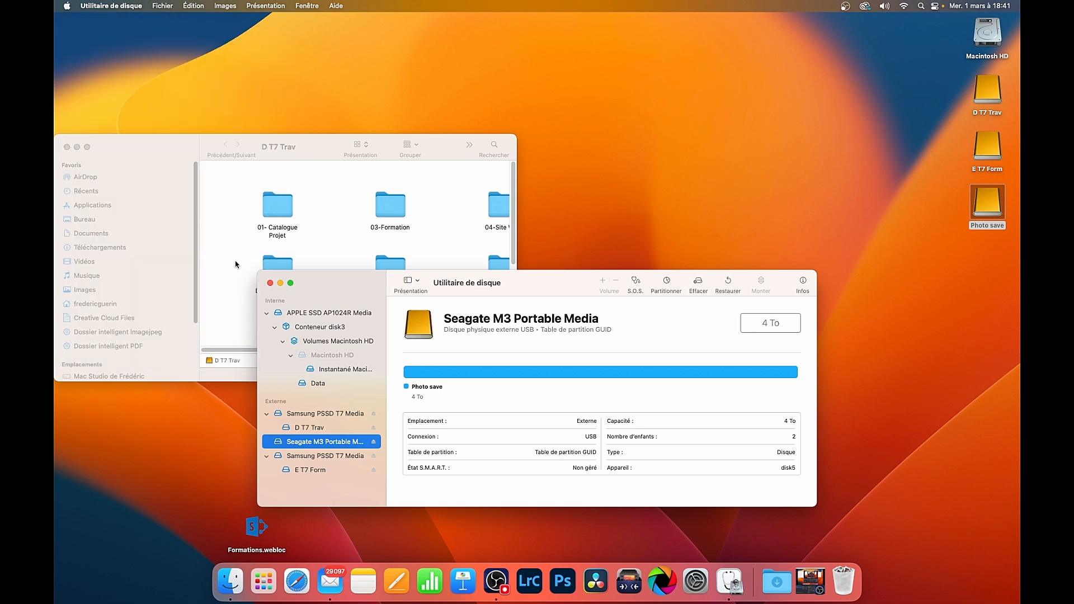
left_click(270, 284)
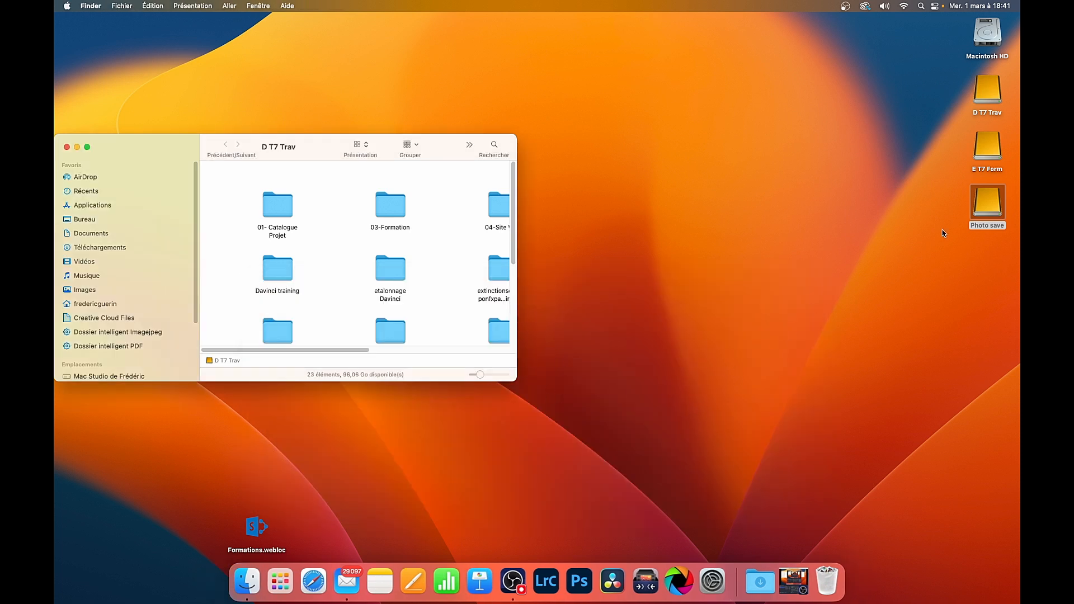
Open the Photo save drive beside the D T7 Trav window and copy all items from D T7 Trav to it.
double_click(987, 206)
left_click_drag(185, 160, 633, 186)
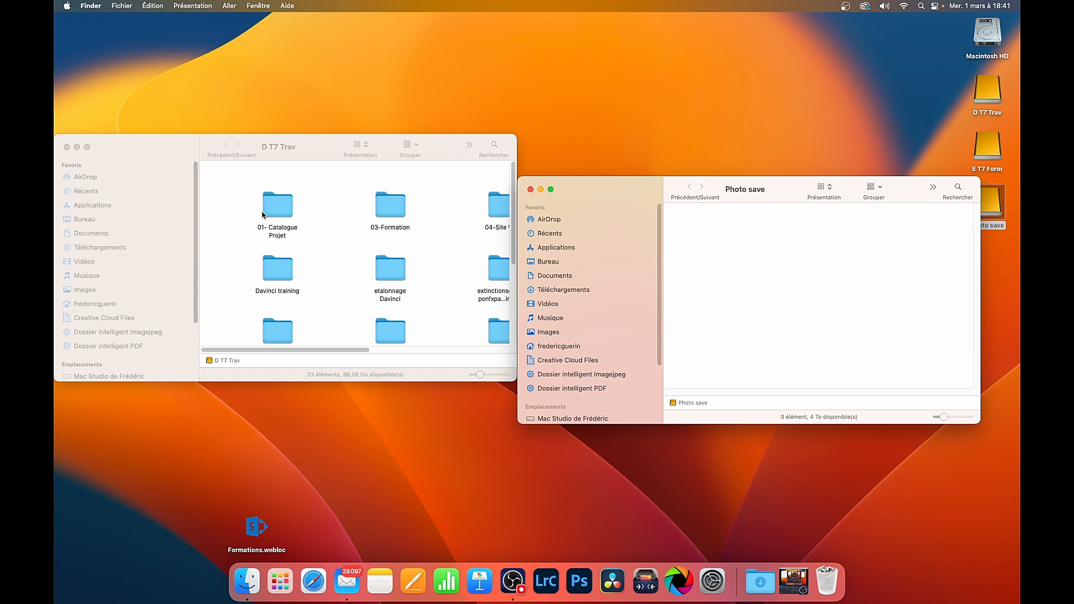
left_click(238, 191)
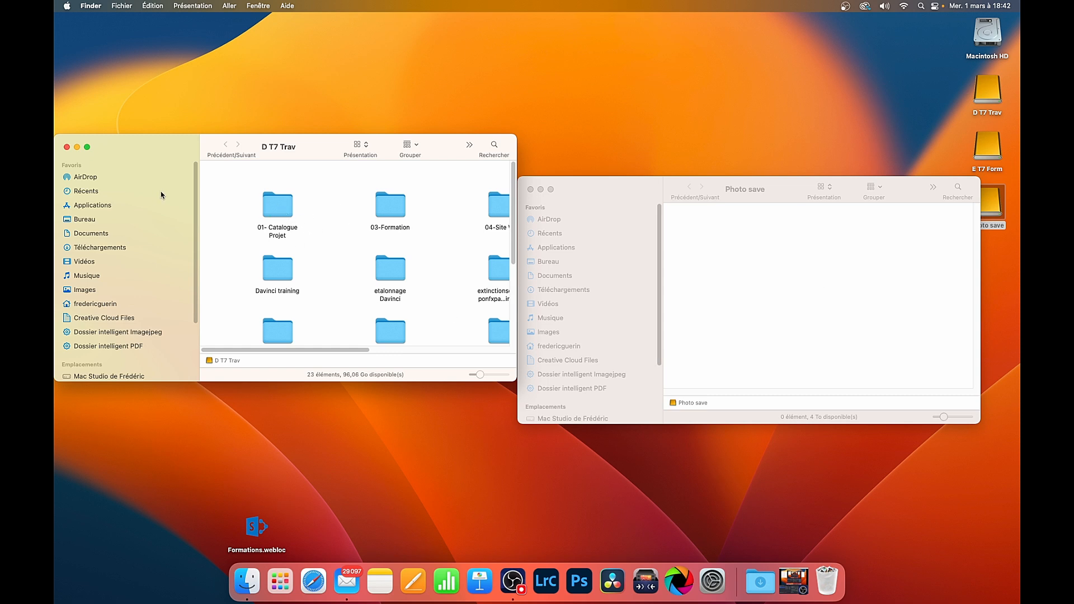
key("super+a")
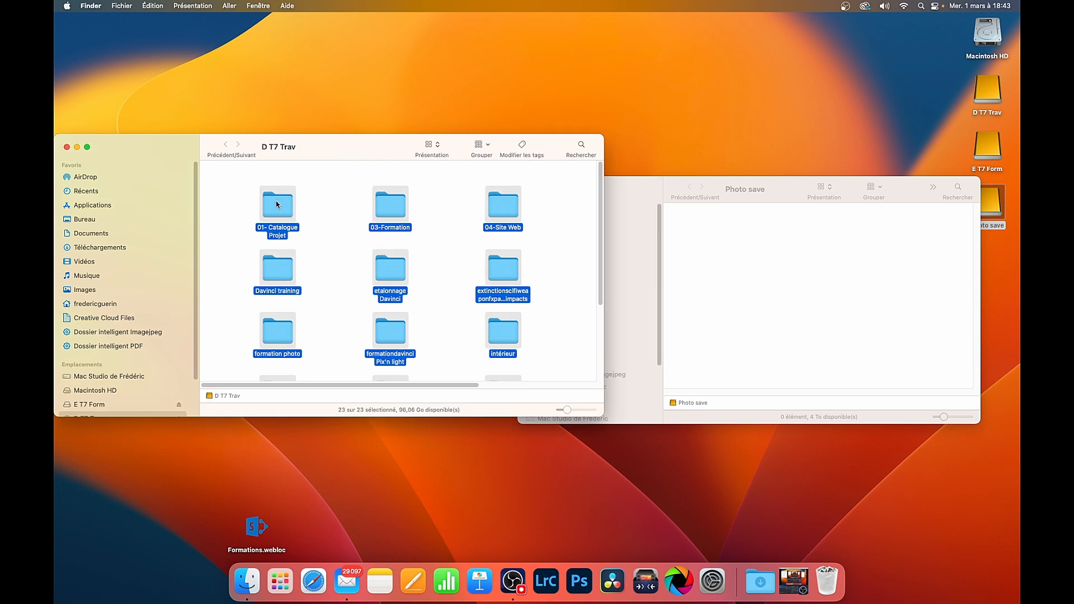
left_click_drag(276, 203, 702, 237)
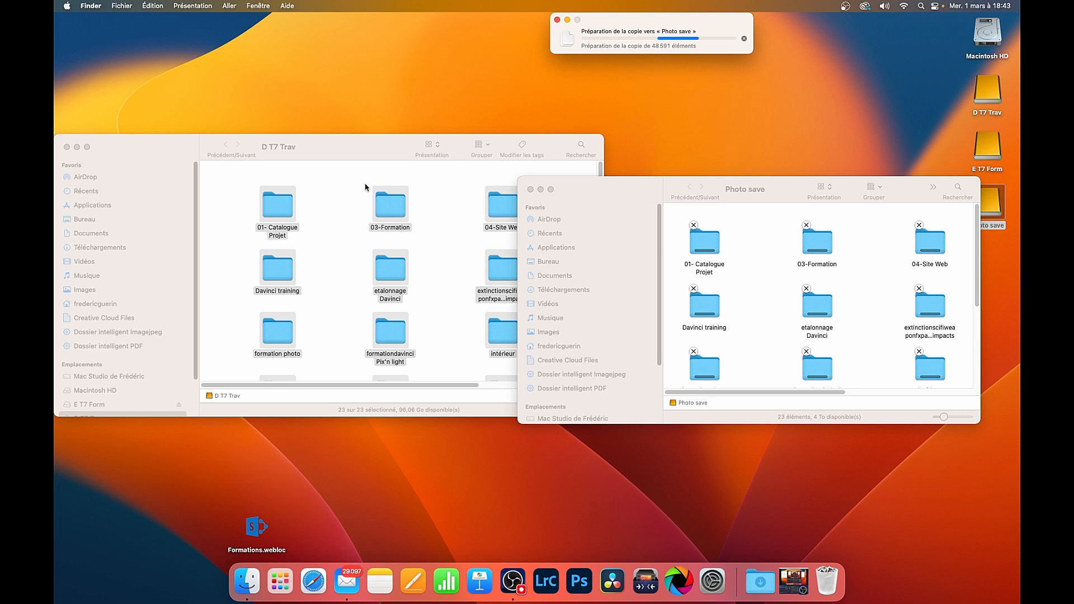
scroll(431, 343, "down", 5)
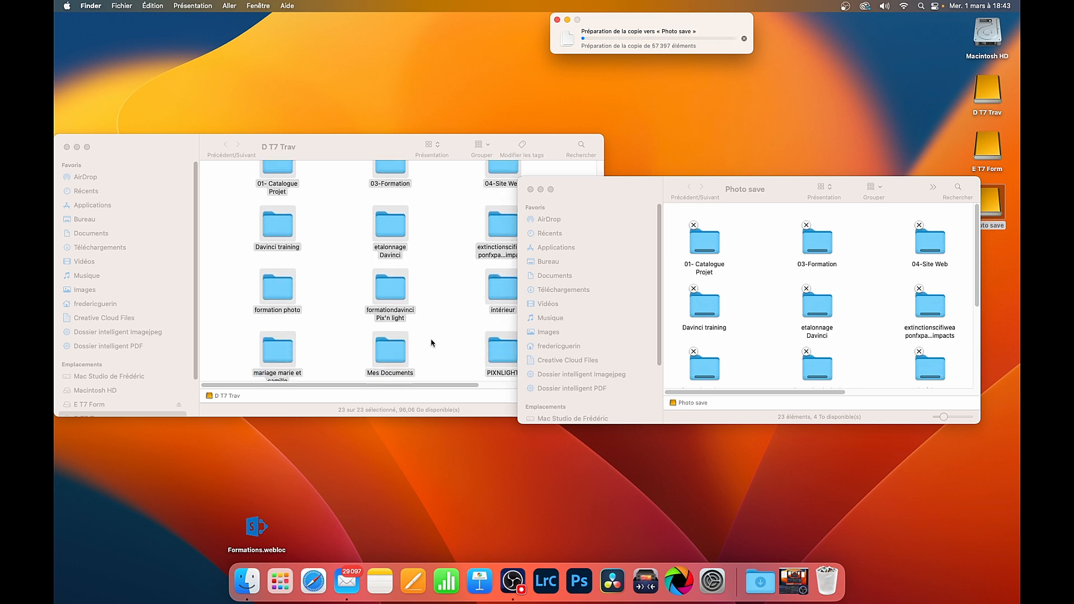
scroll(431, 342, "up", 5)
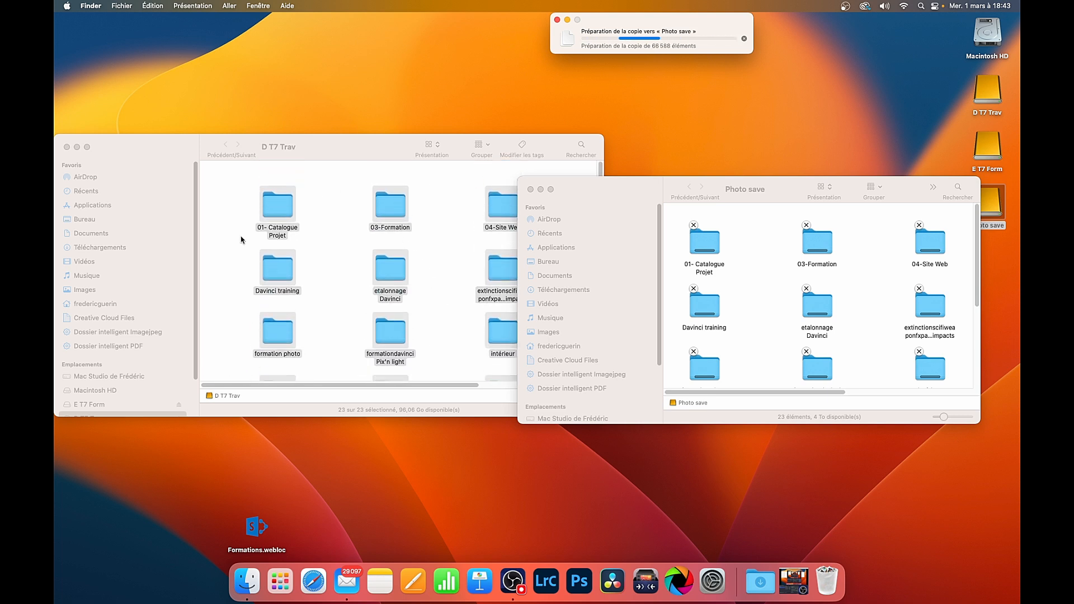